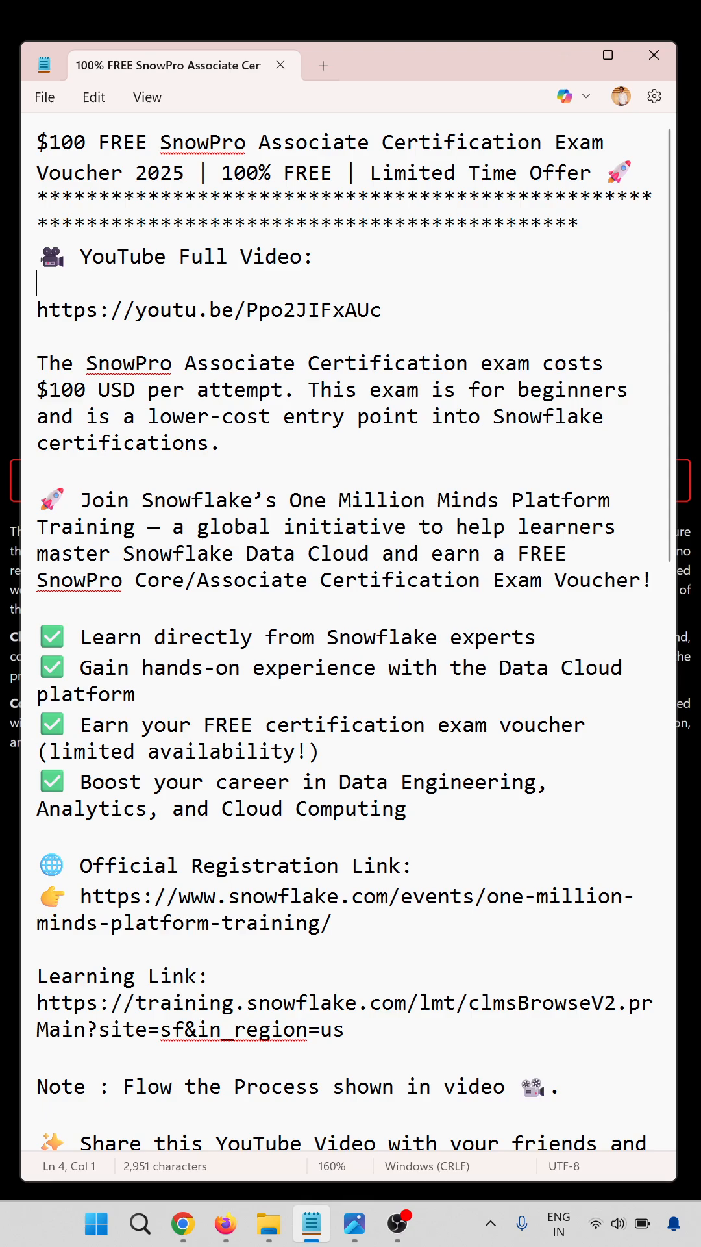
Select the youtu.be full video link line in the voucher notes.
{"action": "triple_click", "coordinate": [39, 310]}
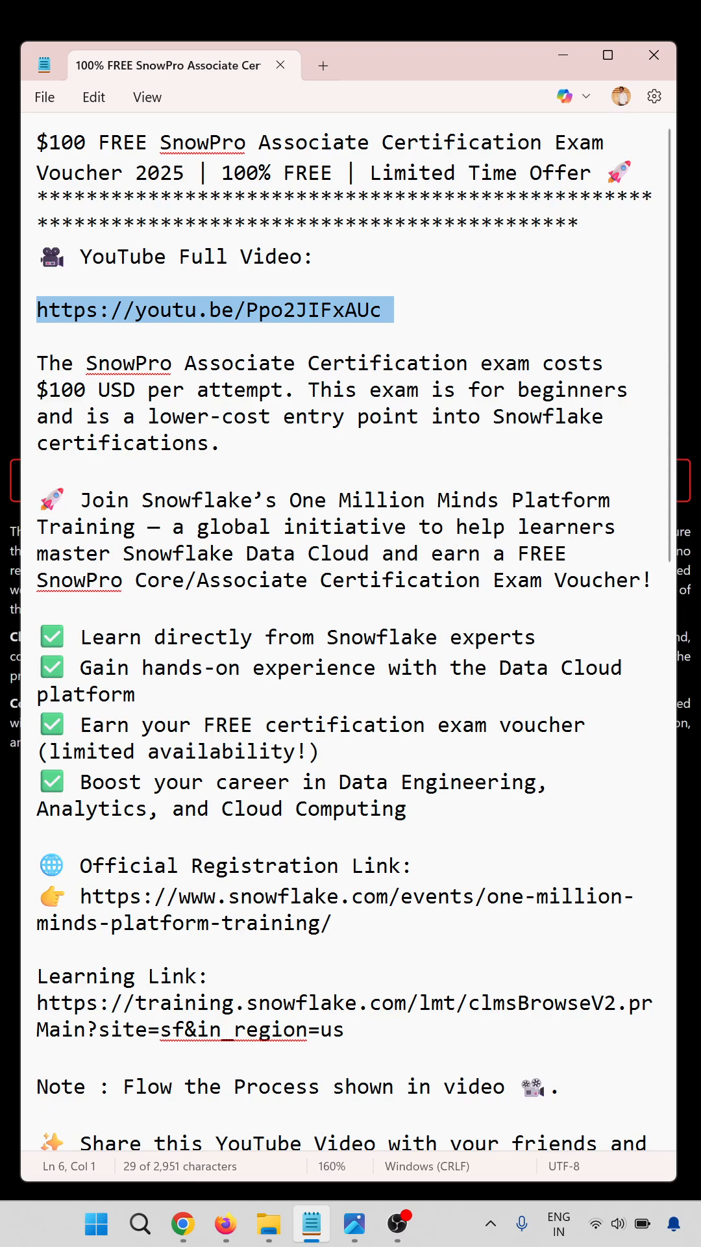
{"action": "scroll", "coordinate": [350, 633], "scroll_direction": "down", "scroll_amount": 3}
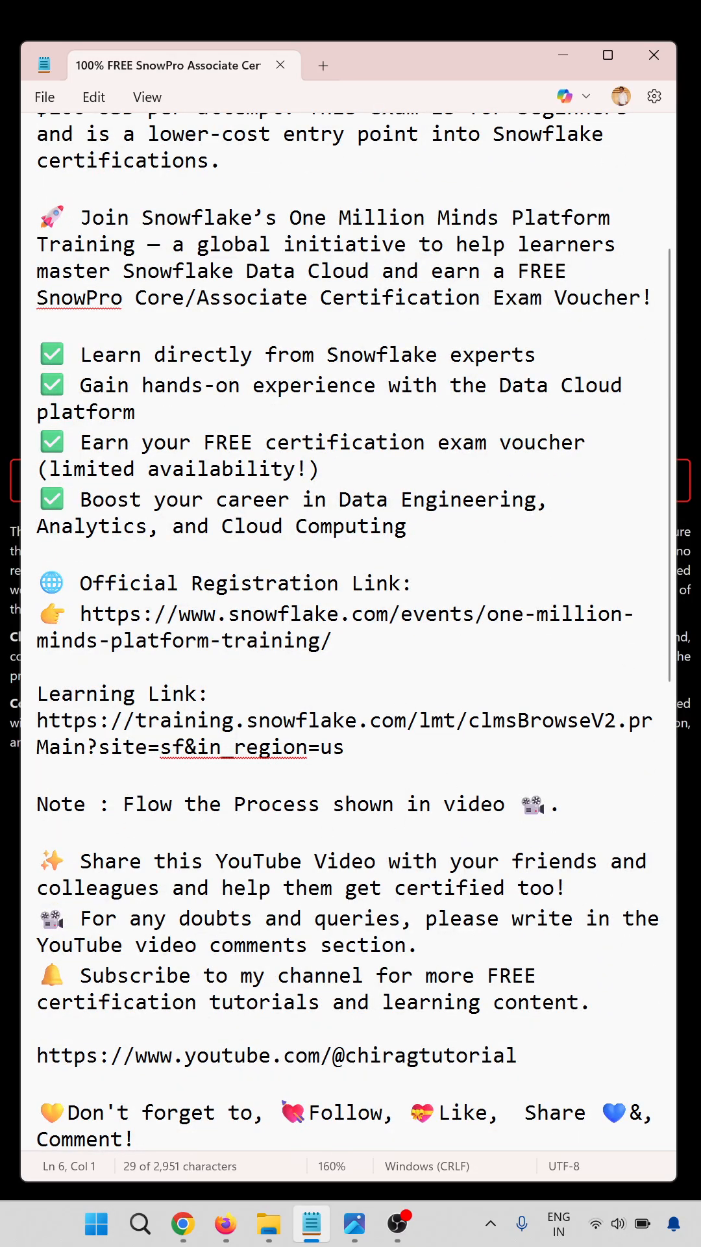
Select the official registration link and switch to the Snowflake training page in Chrome.
{"action": "left_click_drag", "start_coordinate": [81, 614], "coordinate": [337, 672]}
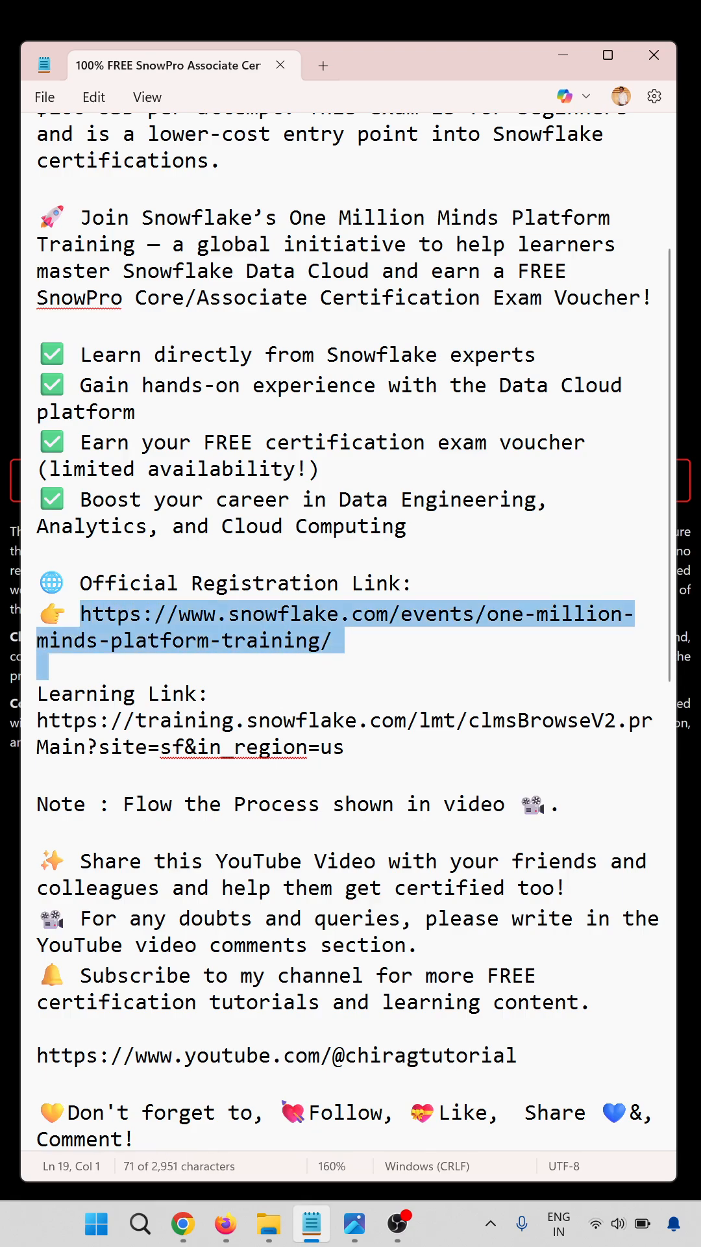
{"action": "left_click", "coordinate": [181, 1223]}
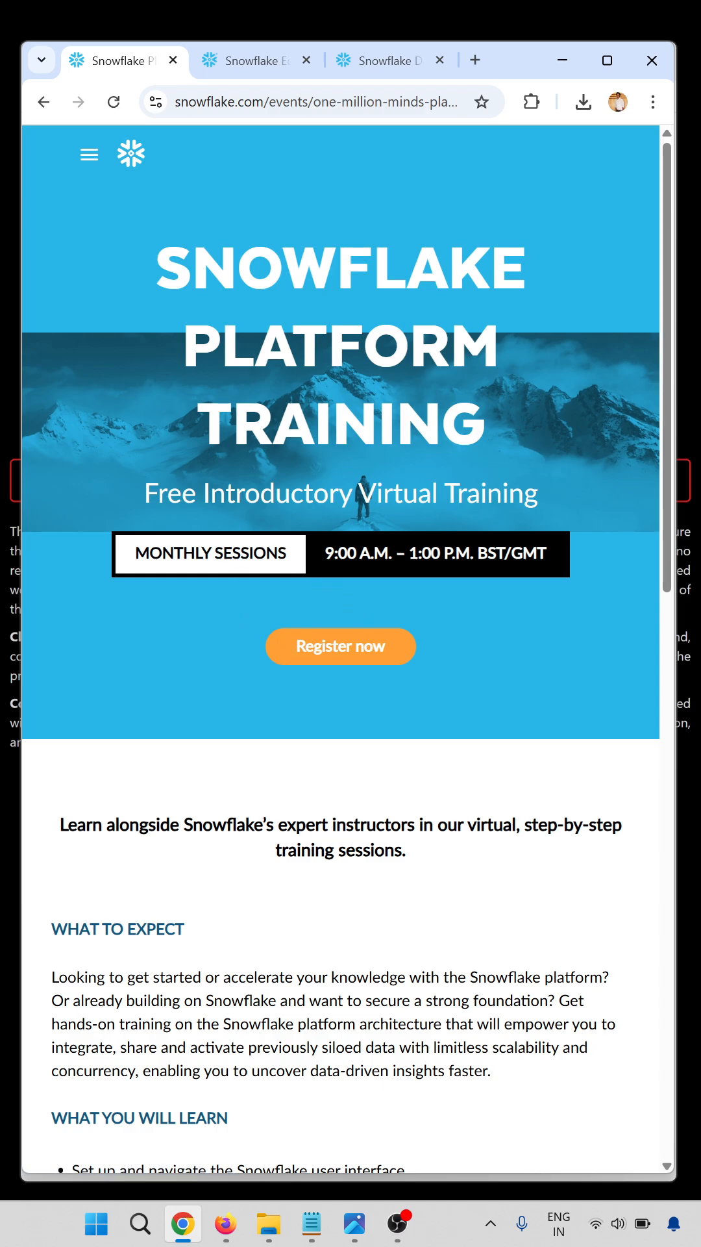
{"action": "scroll", "coordinate": [240, 631], "scroll_direction": "down", "scroll_amount": 4}
{"action": "scroll", "coordinate": [241, 632], "scroll_direction": "down", "scroll_amount": 3}
{"action": "scroll", "coordinate": [241, 631], "scroll_direction": "down", "scroll_amount": 3}
{"action": "scroll", "coordinate": [241, 632], "scroll_direction": "down", "scroll_amount": 2}
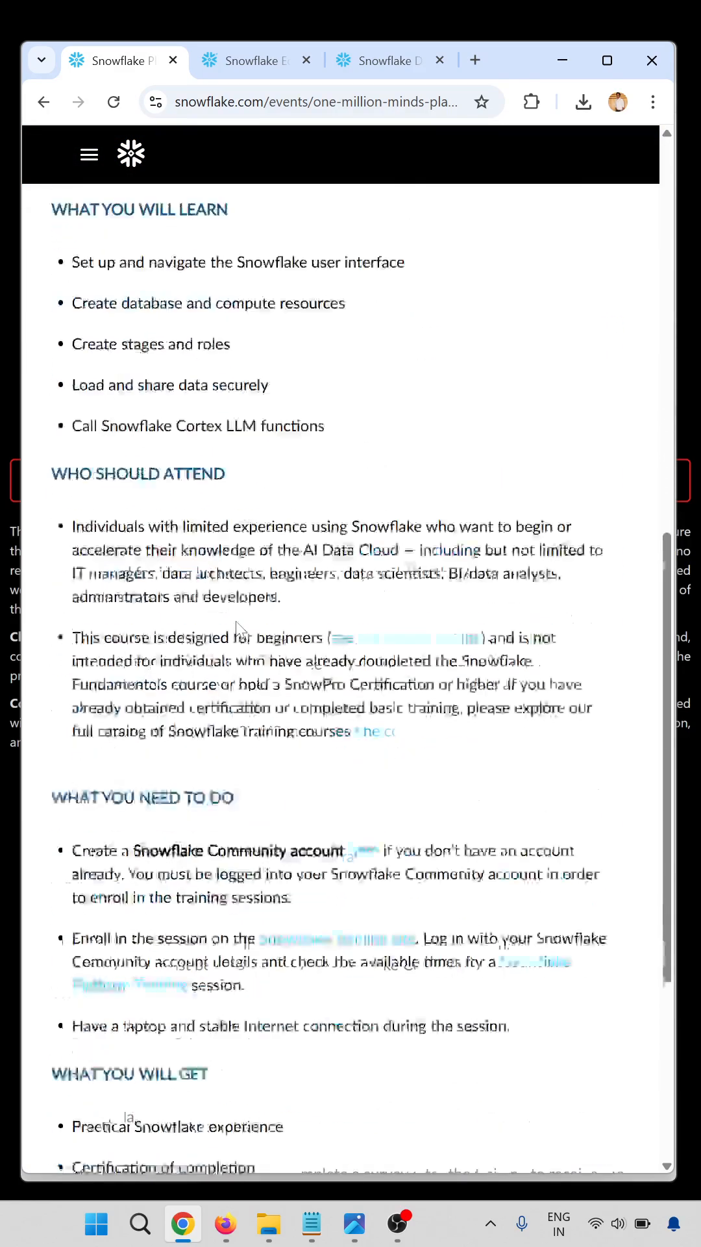
{"action": "scroll", "coordinate": [241, 631], "scroll_direction": "down", "scroll_amount": 3}
{"action": "scroll", "coordinate": [241, 631], "scroll_direction": "down", "scroll_amount": 3}
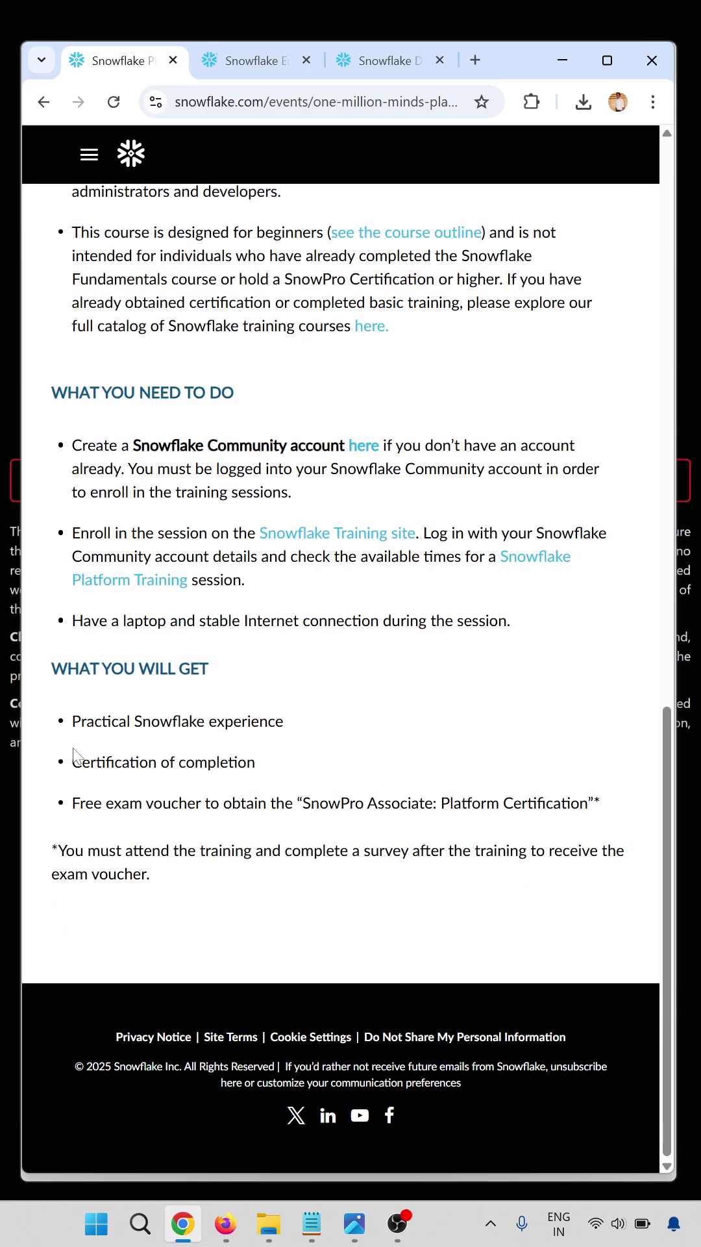
Highlight Practical Snowflake experience, Certification of completion, and the exam-voucher survey footnote.
{"action": "left_click_drag", "start_coordinate": [72, 721], "coordinate": [291, 731]}
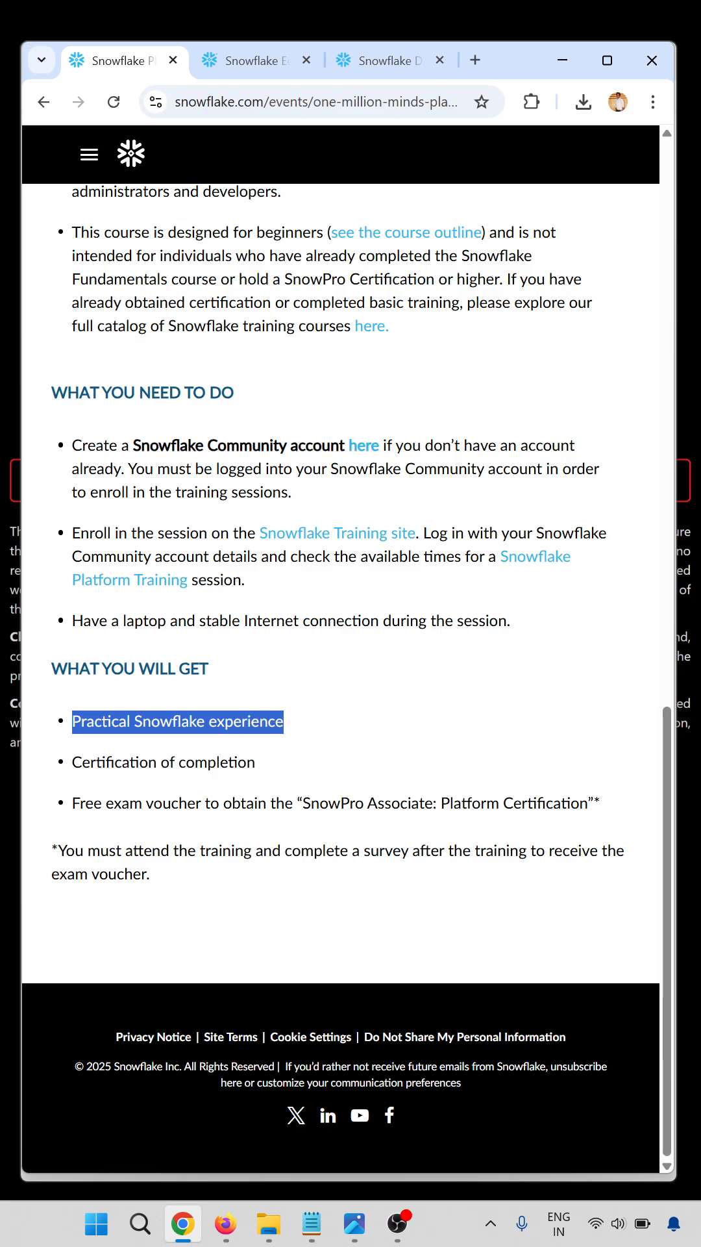
{"action": "left_click_drag", "start_coordinate": [72, 763], "coordinate": [255, 763]}
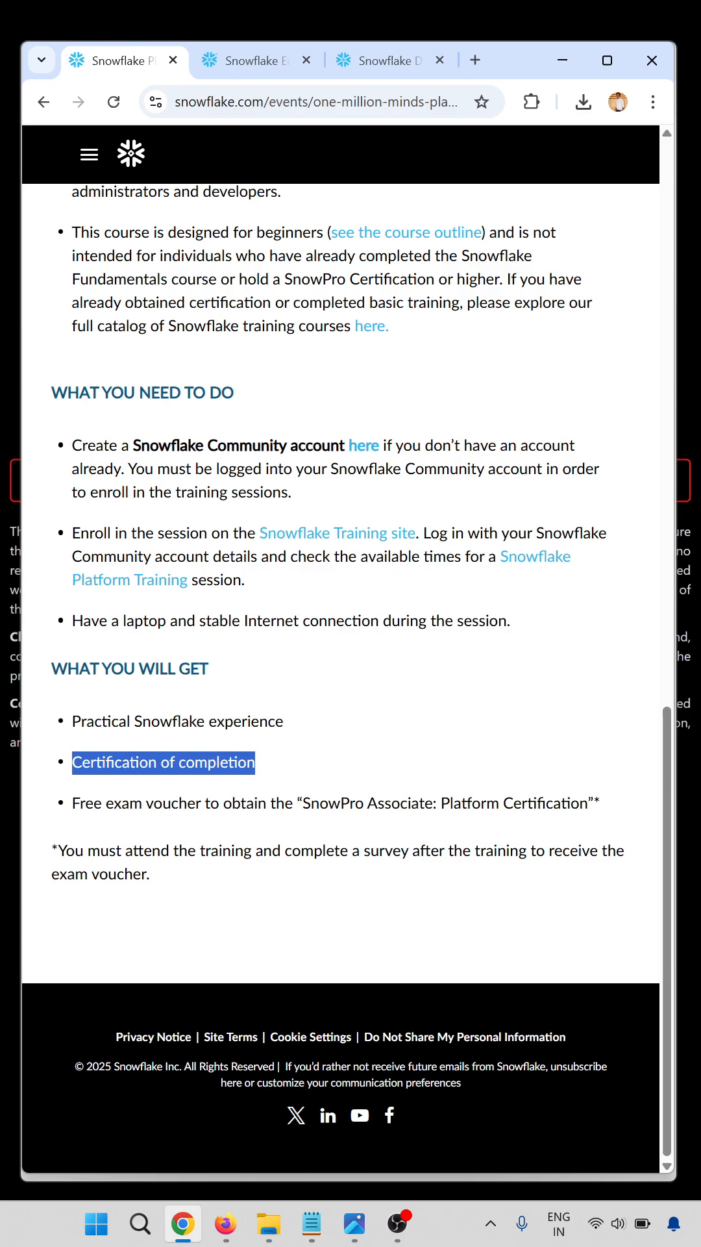
{"action": "left_click_drag", "start_coordinate": [58, 849], "coordinate": [150, 881]}
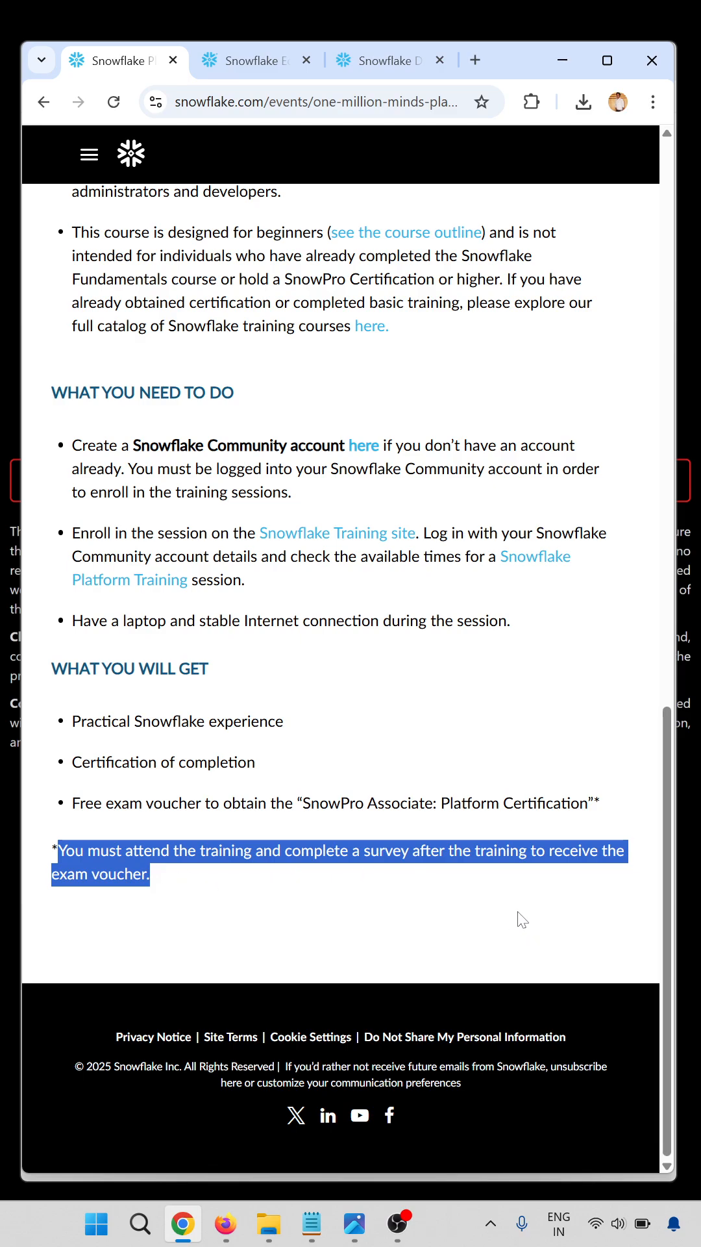
Return to the Notepad voucher notes and review them down to the hashtags.
{"action": "left_click", "coordinate": [312, 1223]}
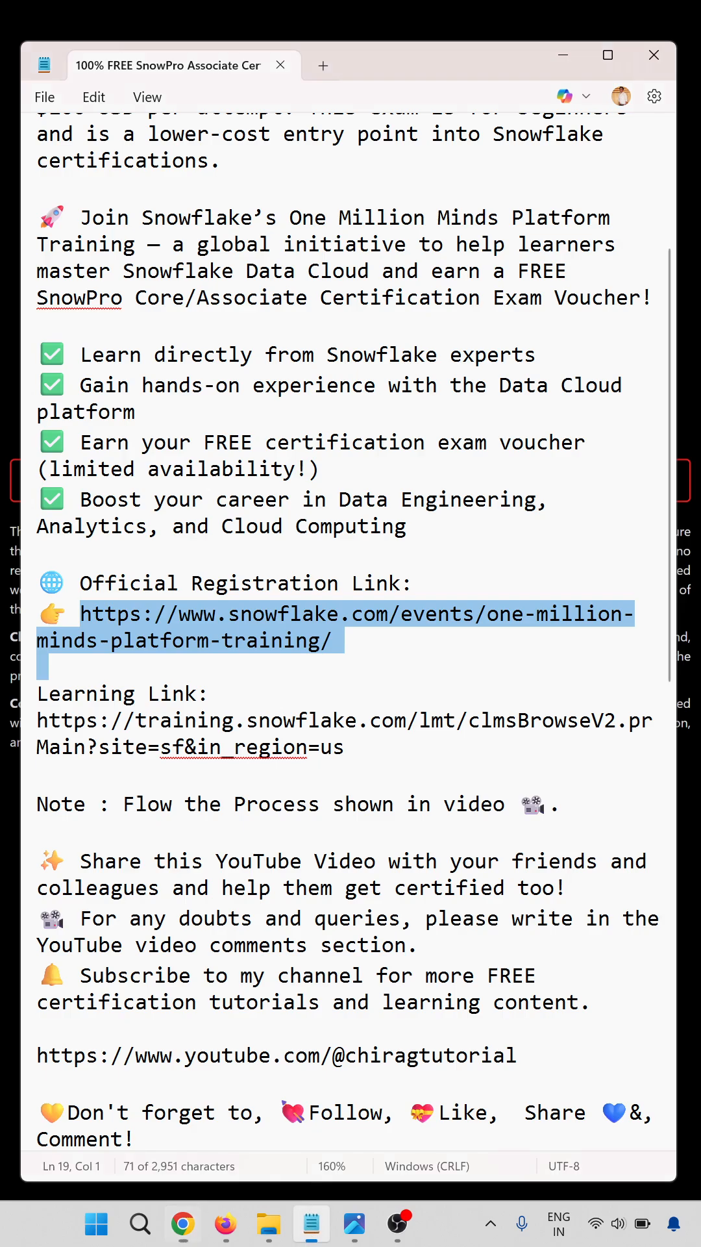
{"action": "scroll", "coordinate": [351, 624], "scroll_direction": "up", "scroll_amount": 5}
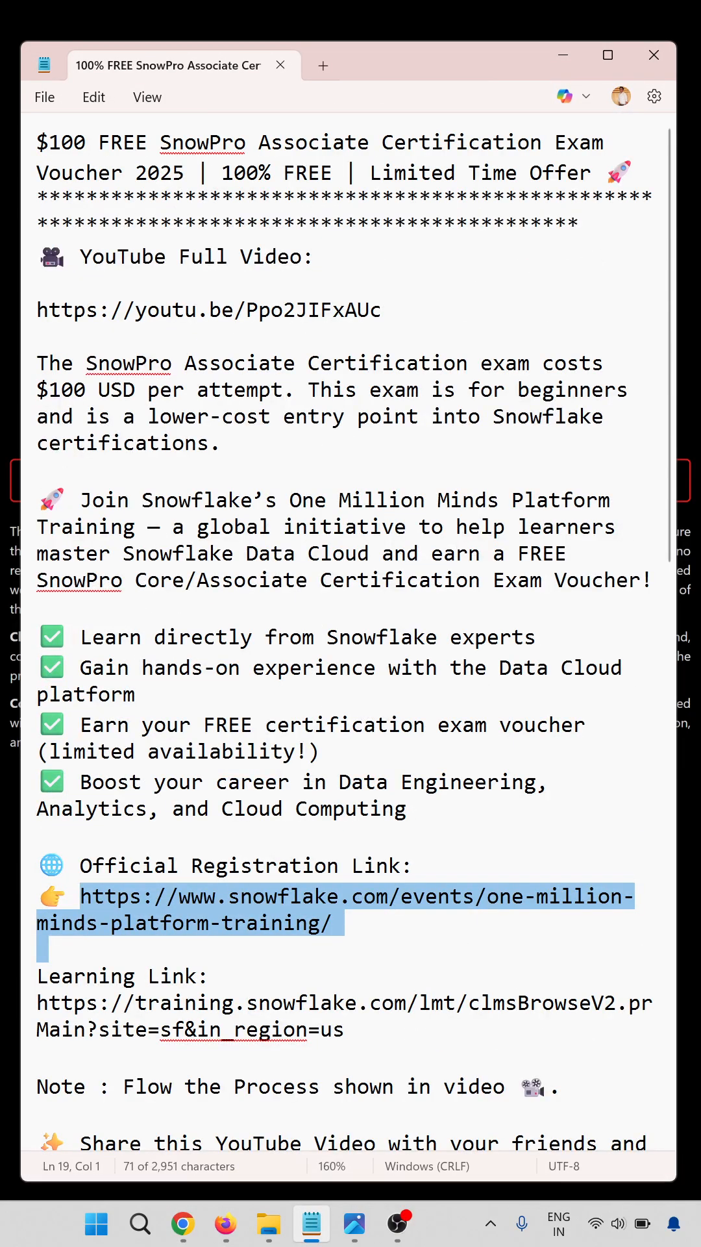
{"action": "scroll", "coordinate": [351, 623], "scroll_direction": "down", "scroll_amount": 7}
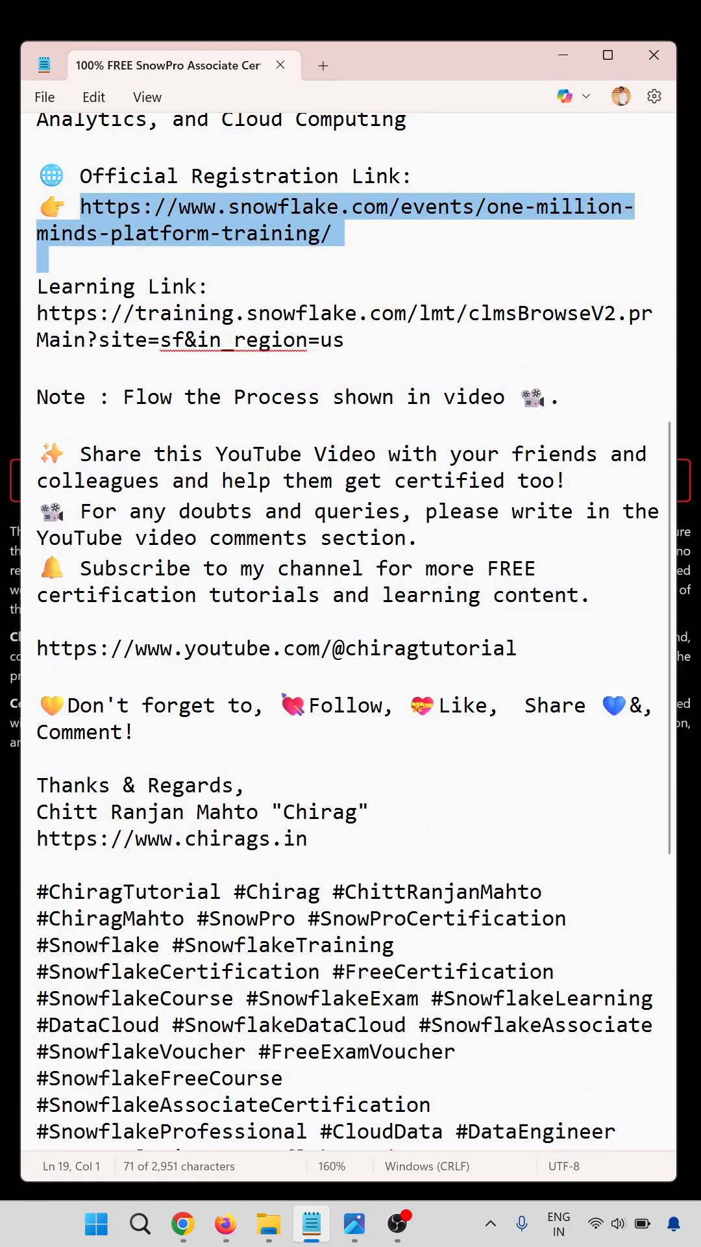